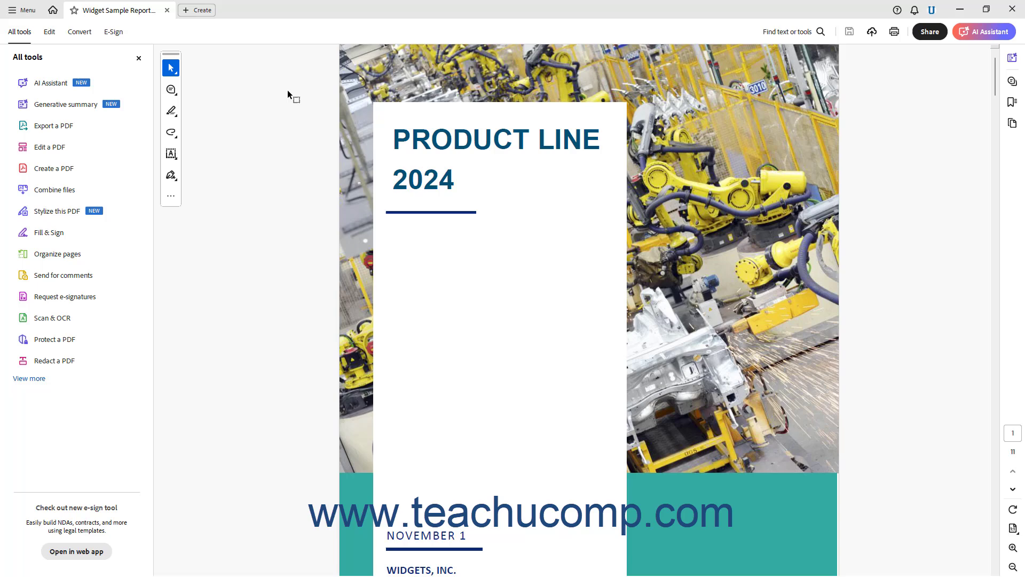
- Use the Manufacturing Doodads bookmarks to jump to the Table of Figures page, then close the Bookmarks panel
left_click(1012, 103)
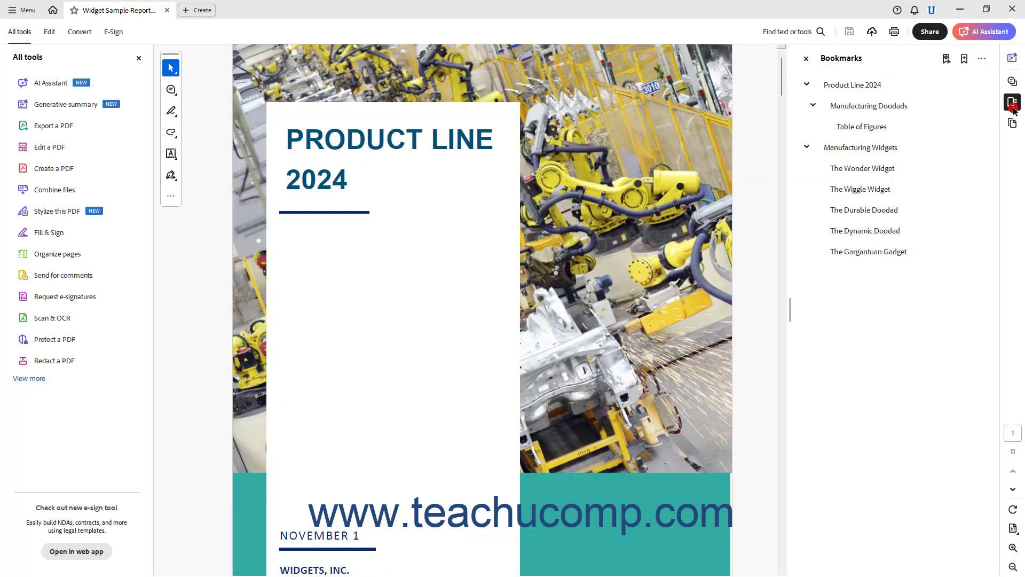
left_click(895, 115)
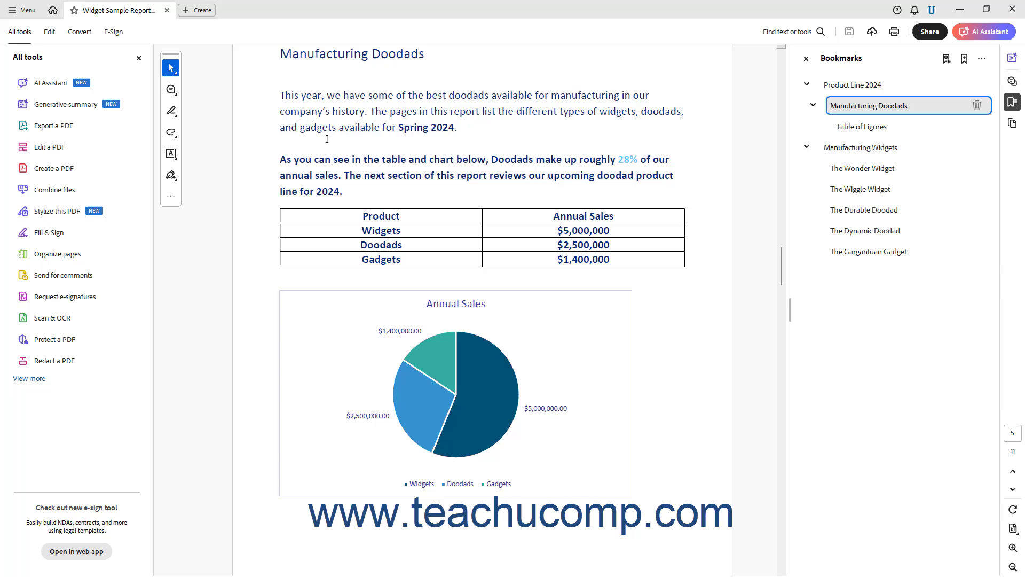
left_click(889, 132)
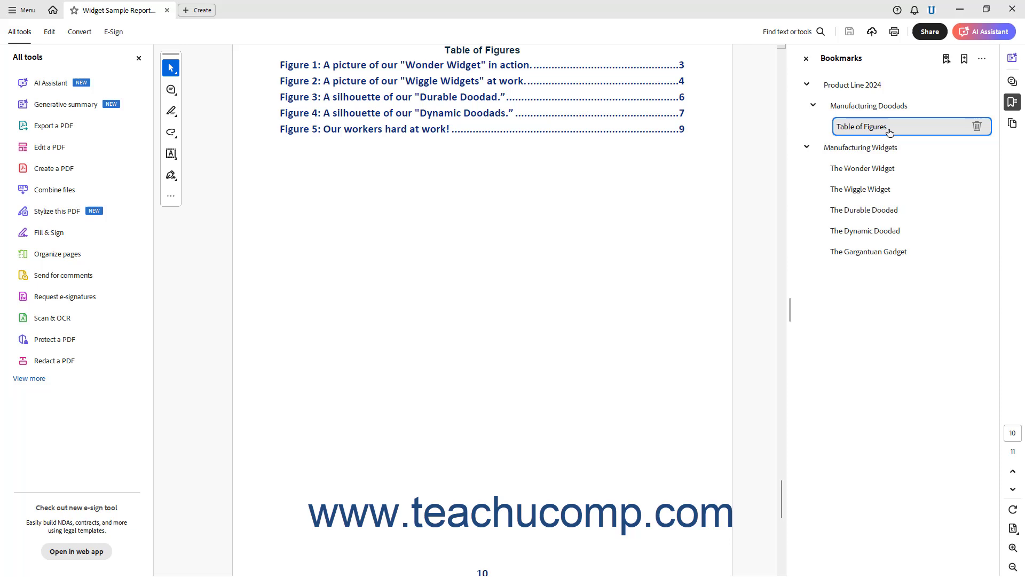
left_click(1012, 102)
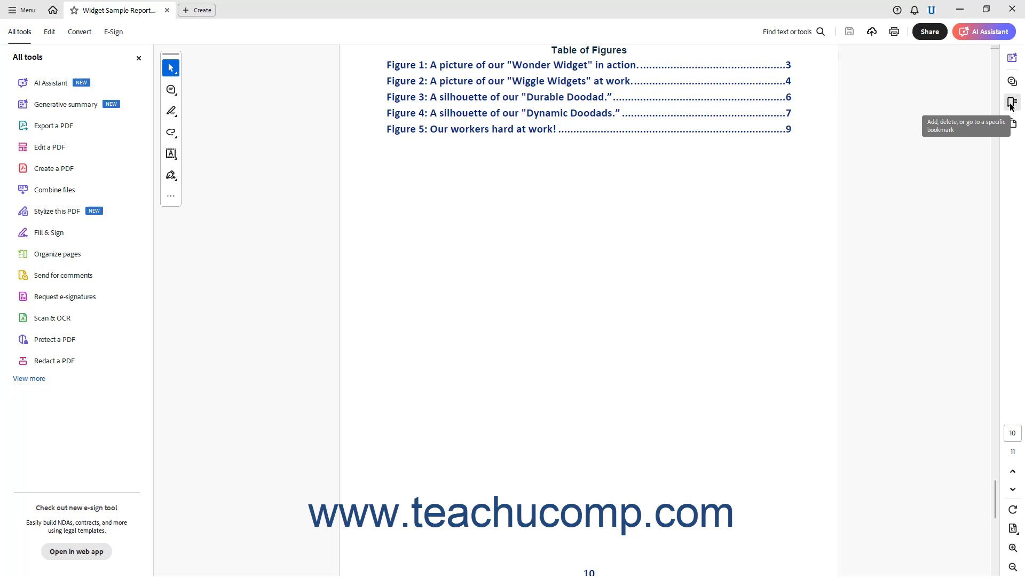
- Reopen the Bookmarks panel and add a new bookmark named 'Chart' after Table of Figures
left_click(1011, 104)
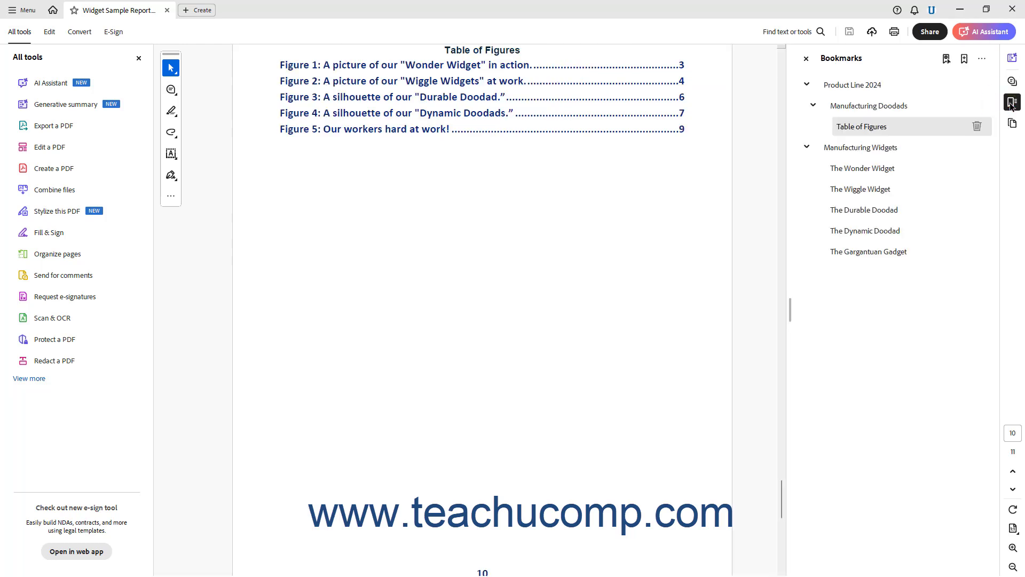
left_click(965, 59)
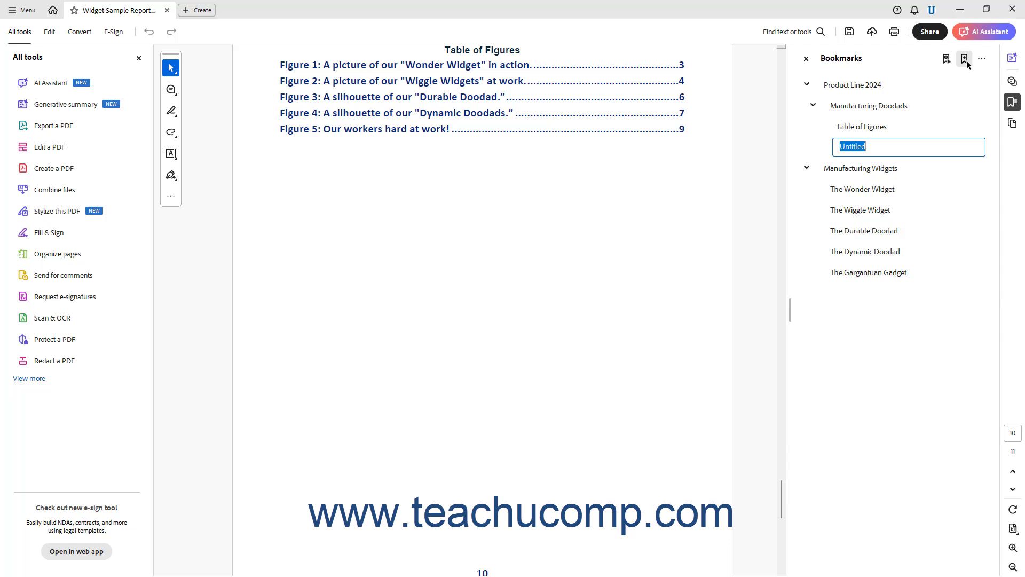
type("Chart")
key("Return")
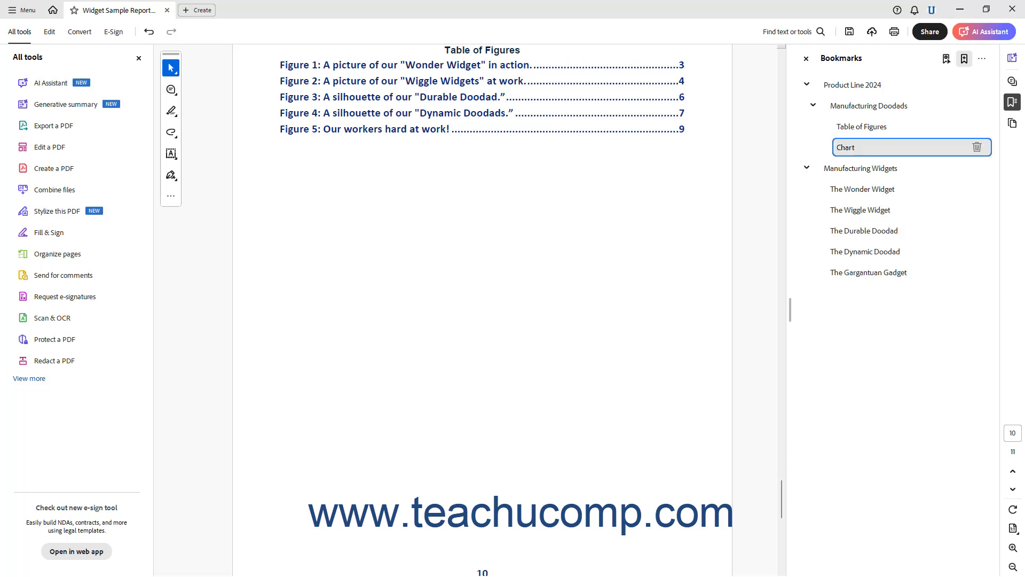
- Add 'Annual Sales ' in front of the Chart bookmark name and reselect the Annual Sales Chart bookmark
left_click(860, 153)
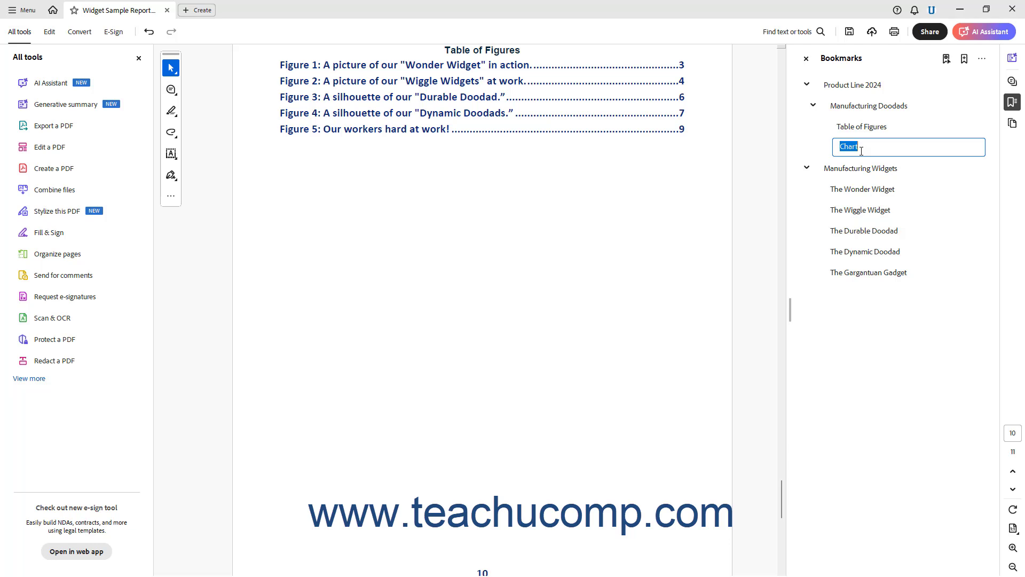
key("Home")
type("Annual Sales")
key("Return")
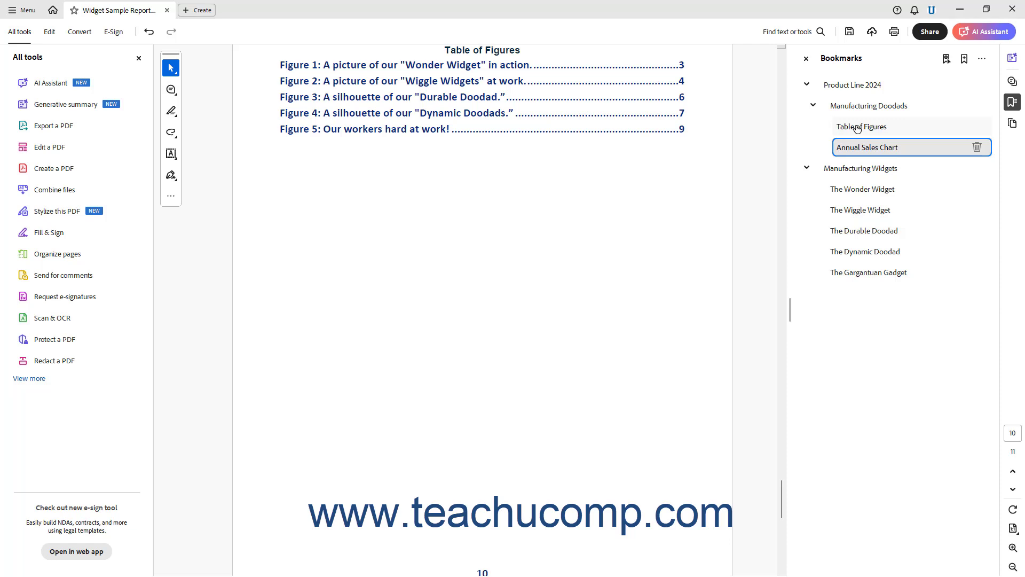
left_click(857, 128)
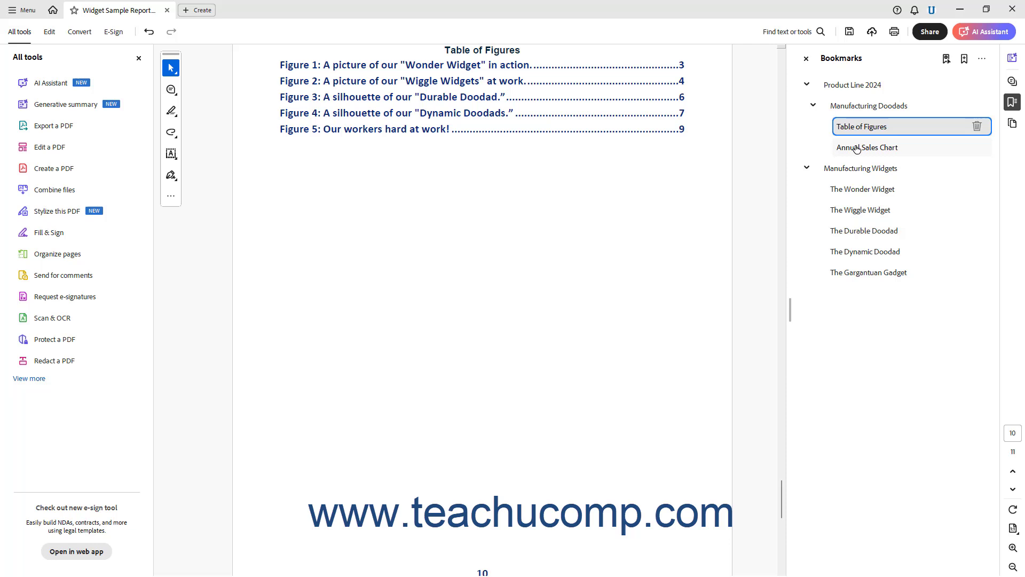
left_click(857, 149)
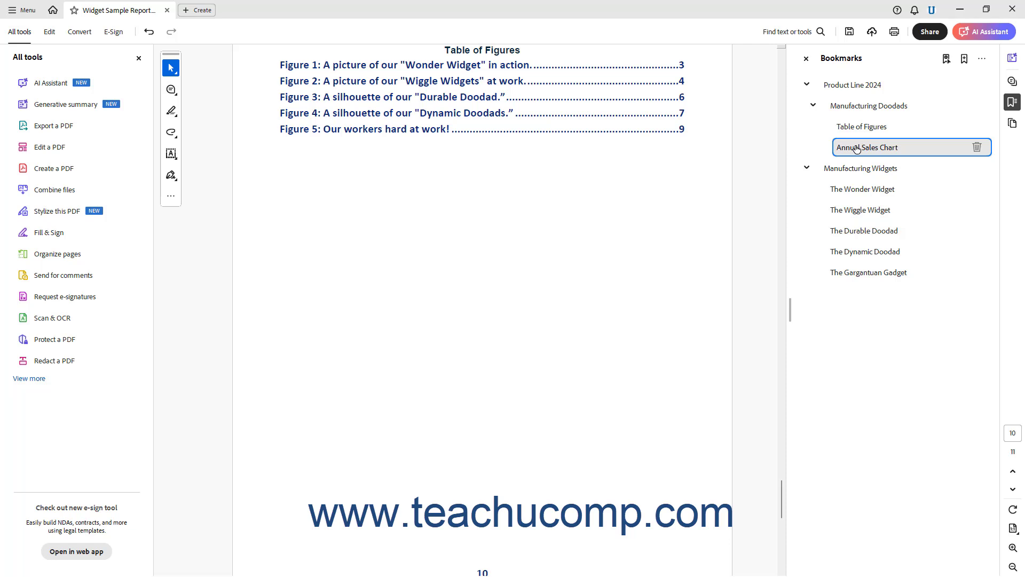
- Scroll back to page 2 and zoom to 150% with the Annual Sales pie chart centred
left_click_drag(857, 149, 754, 161)
left_click_drag(781, 493, 783, 137)
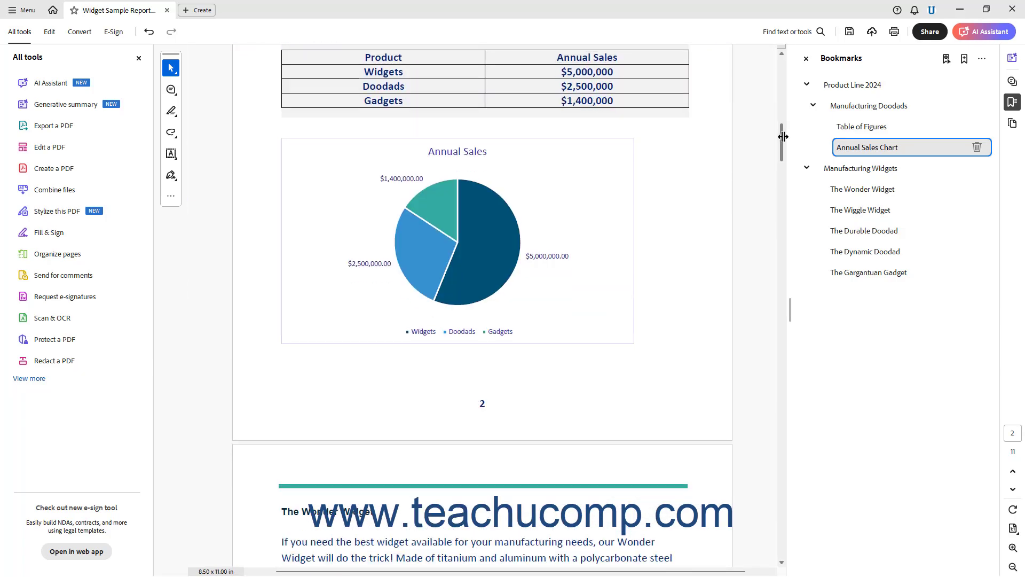
left_click(1013, 548)
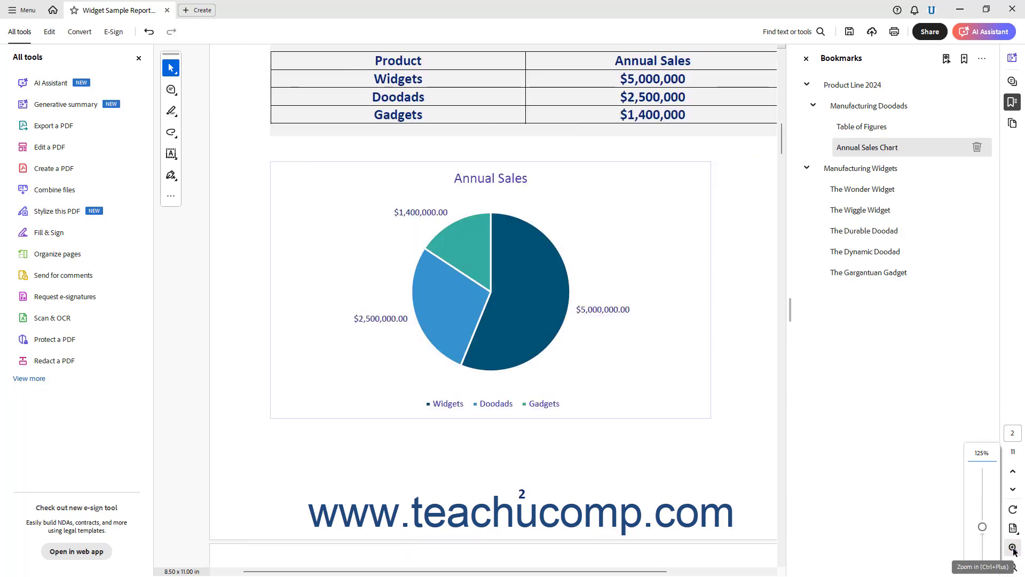
left_click(1012, 548)
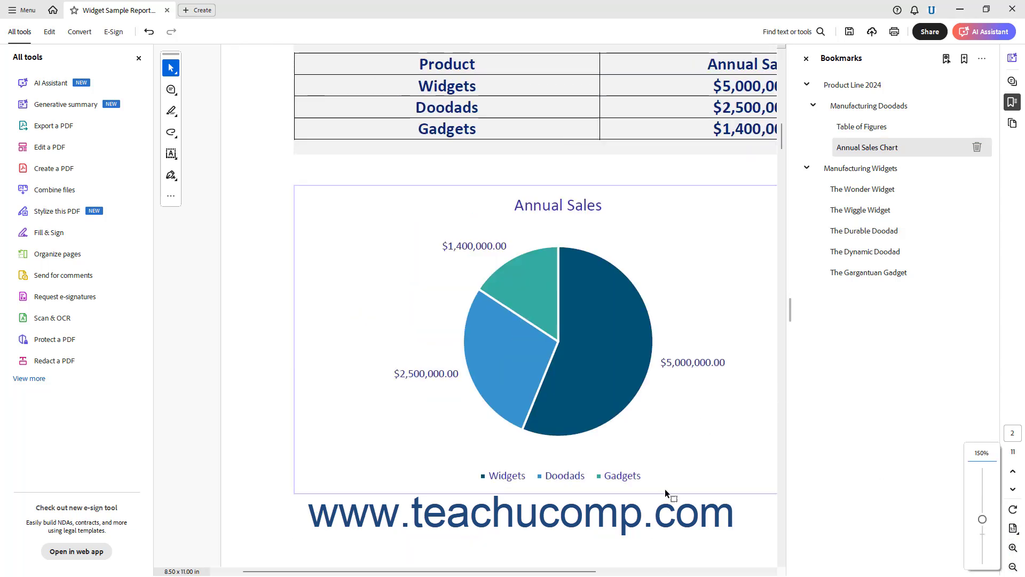
left_click_drag(493, 570, 542, 572)
scroll(522, 363, "down", 3)
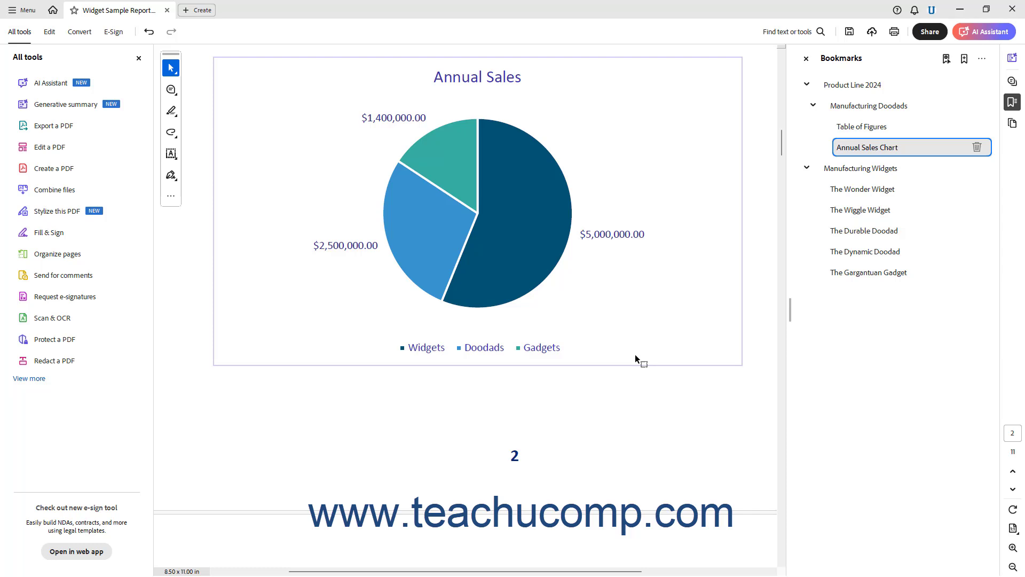
- Relink Annual Sales Chart to the current chart view, fit the page to the window, and return to page 1
left_click(982, 60)
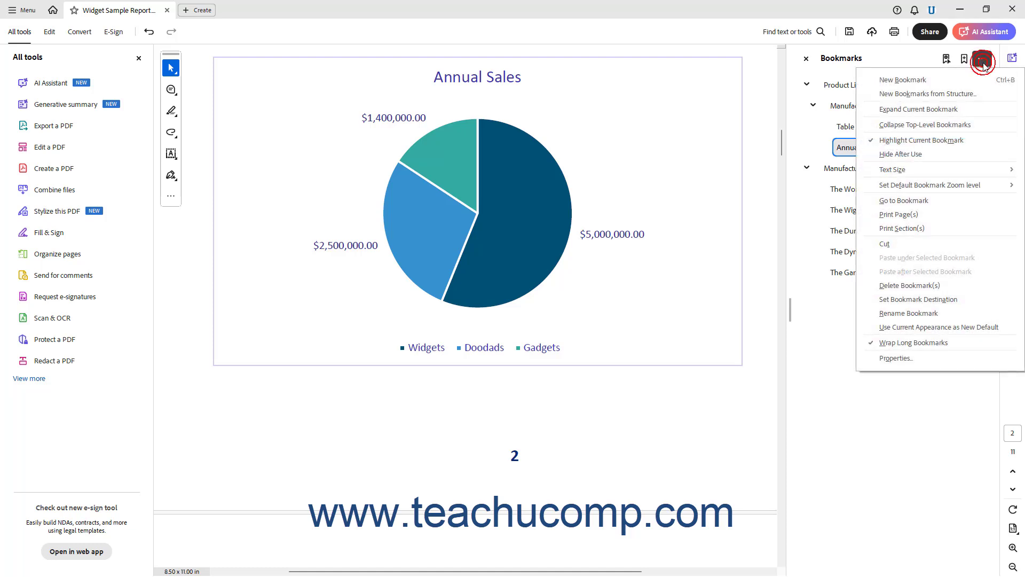
left_click(932, 299)
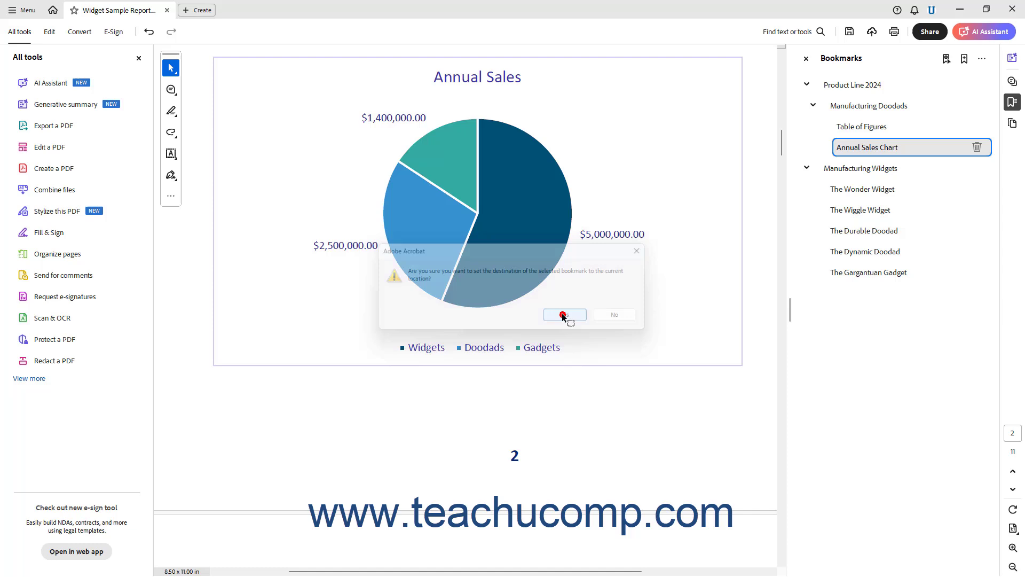
left_click(1012, 529)
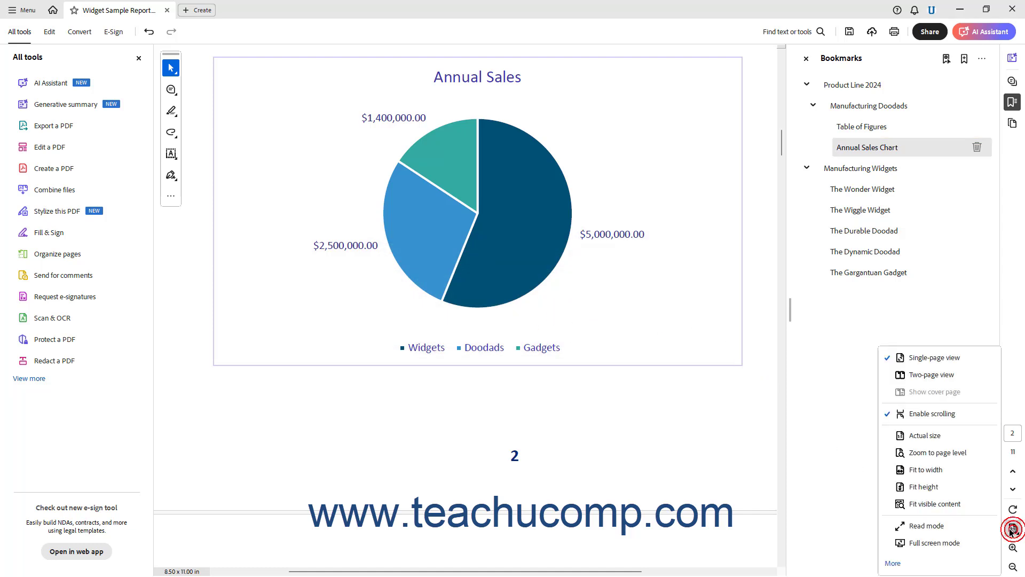
left_click(932, 452)
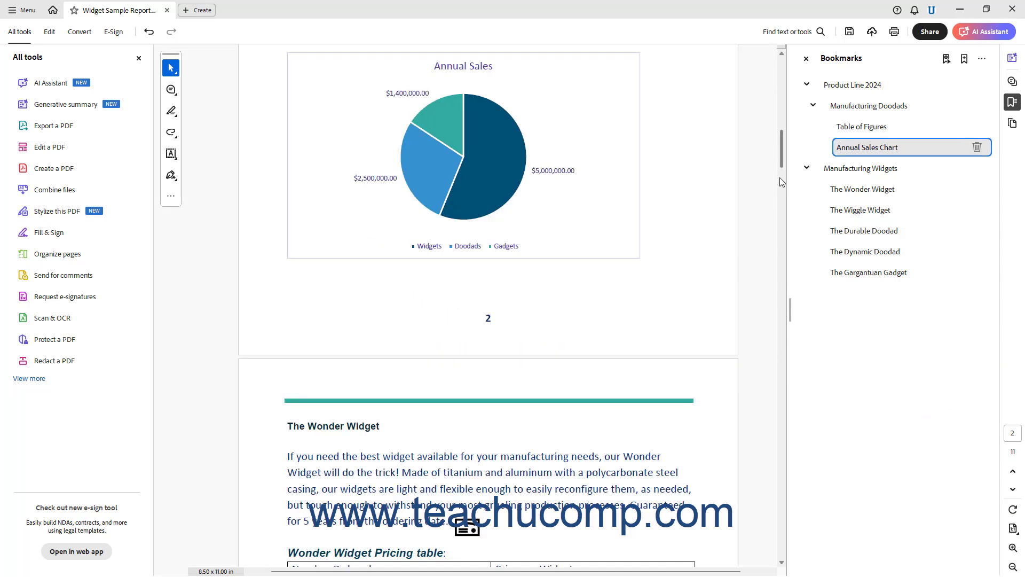
key("Home")
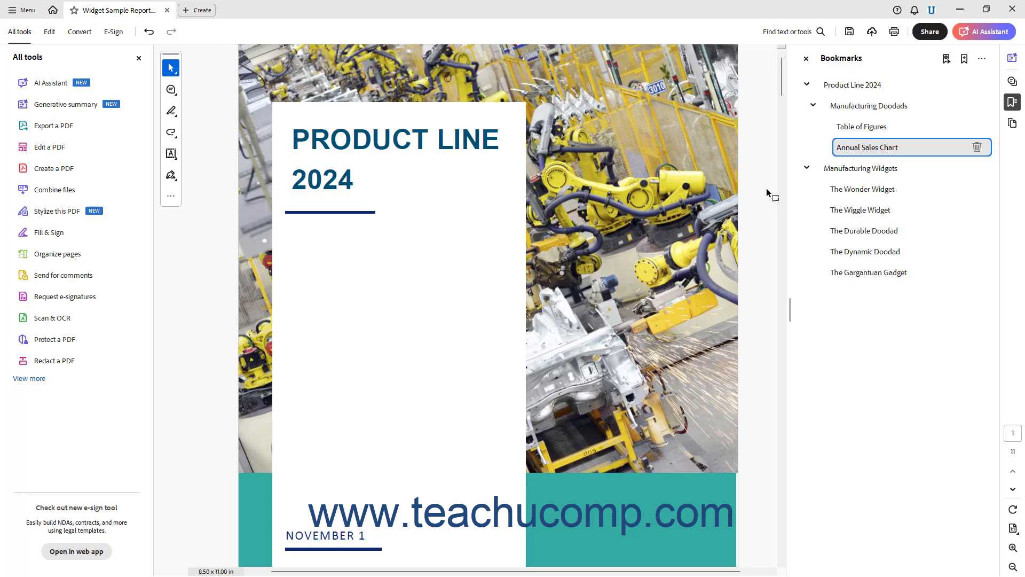
left_click(858, 129)
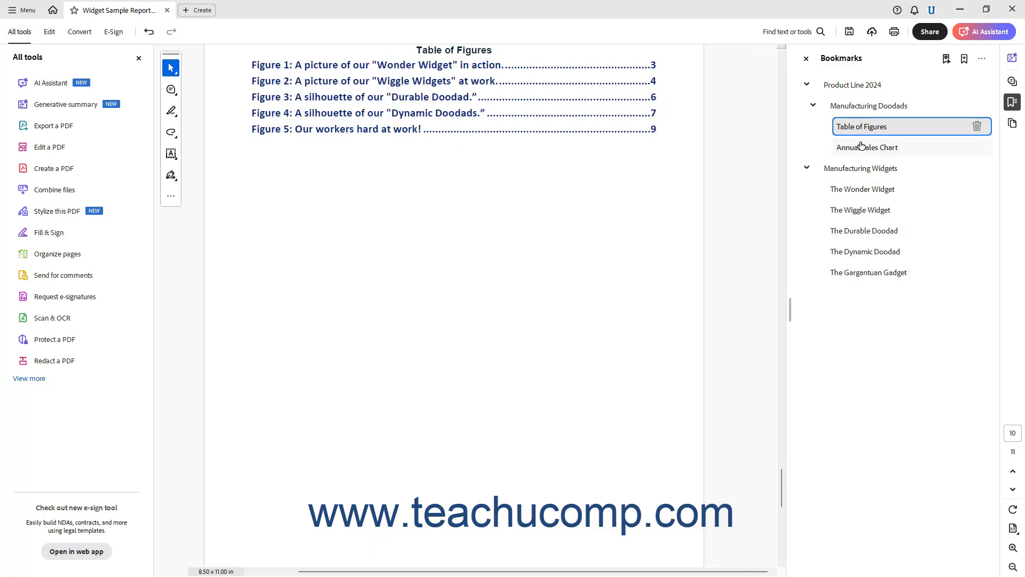
left_click(860, 149)
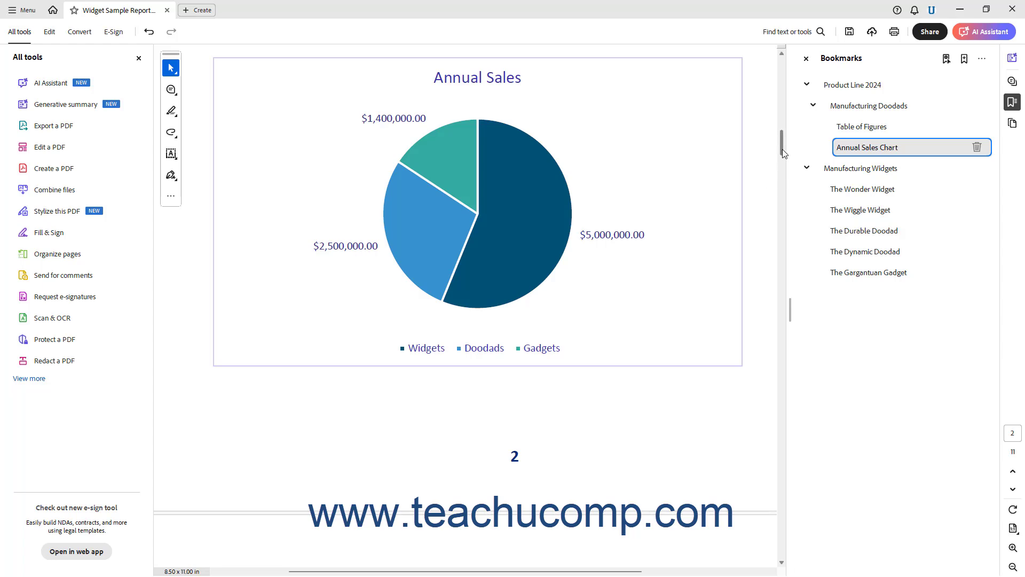
left_click_drag(783, 149, 781, 75)
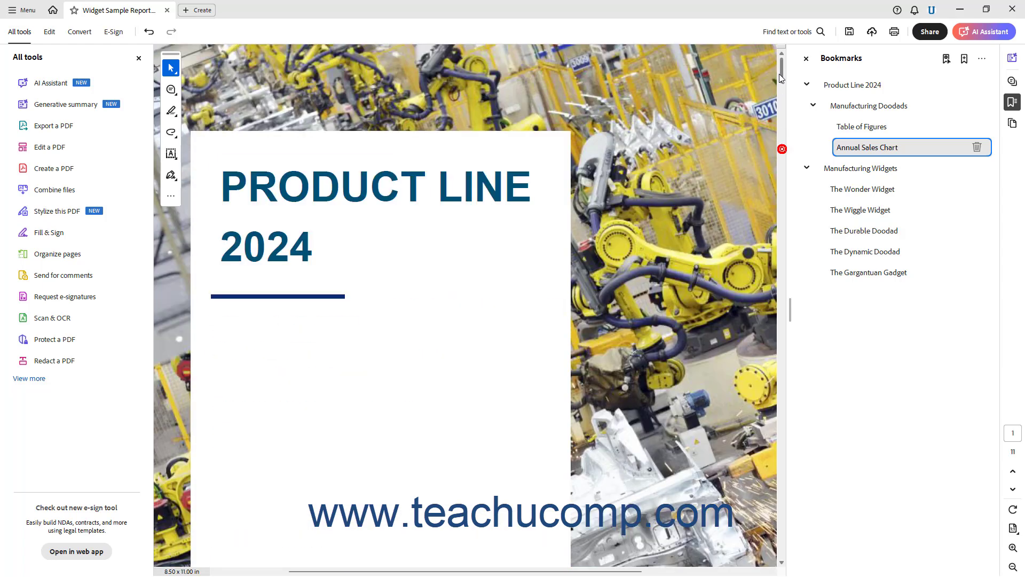
left_click(1012, 528)
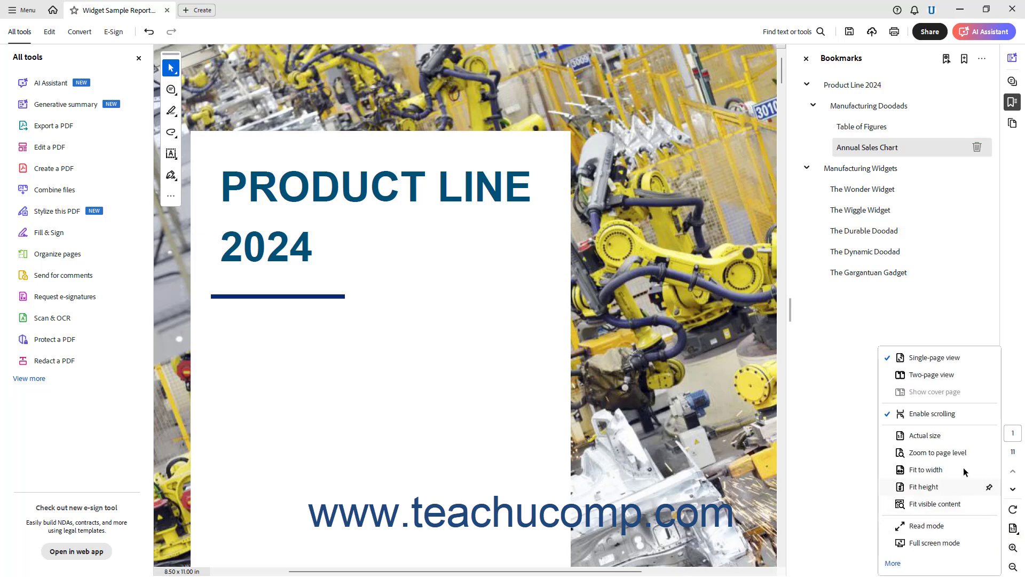
left_click(984, 487)
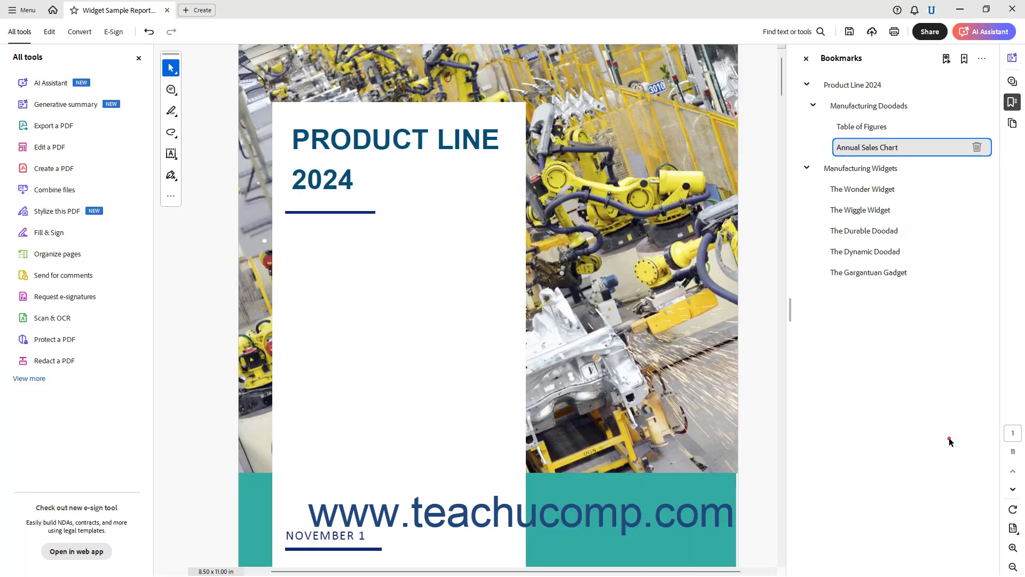
- Create a 'PRODUCT LINE 2024' bookmark from the selected cover title text, fixing the missing space
left_click(174, 71)
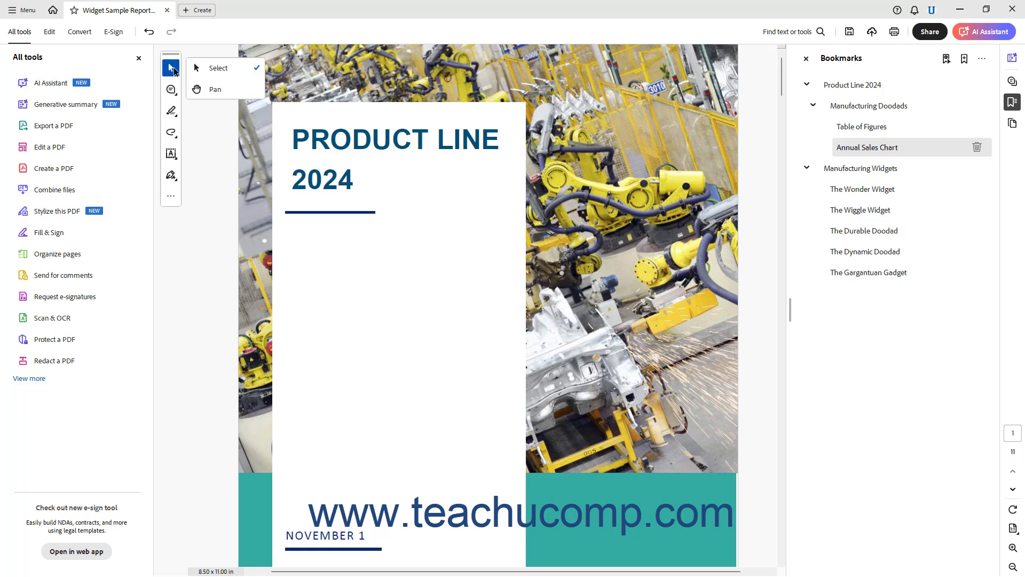
left_click(208, 73)
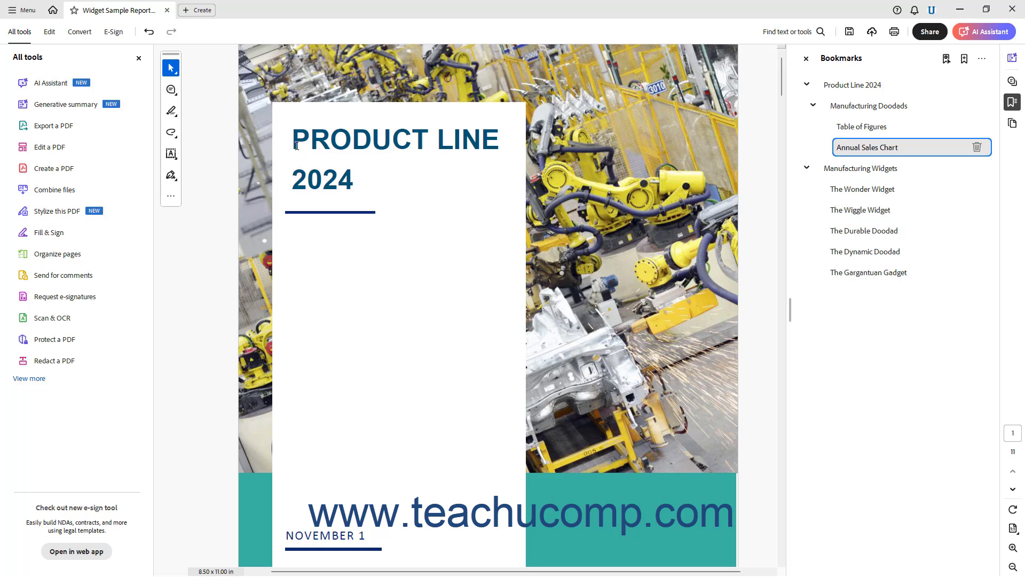
left_click_drag(296, 144, 332, 171)
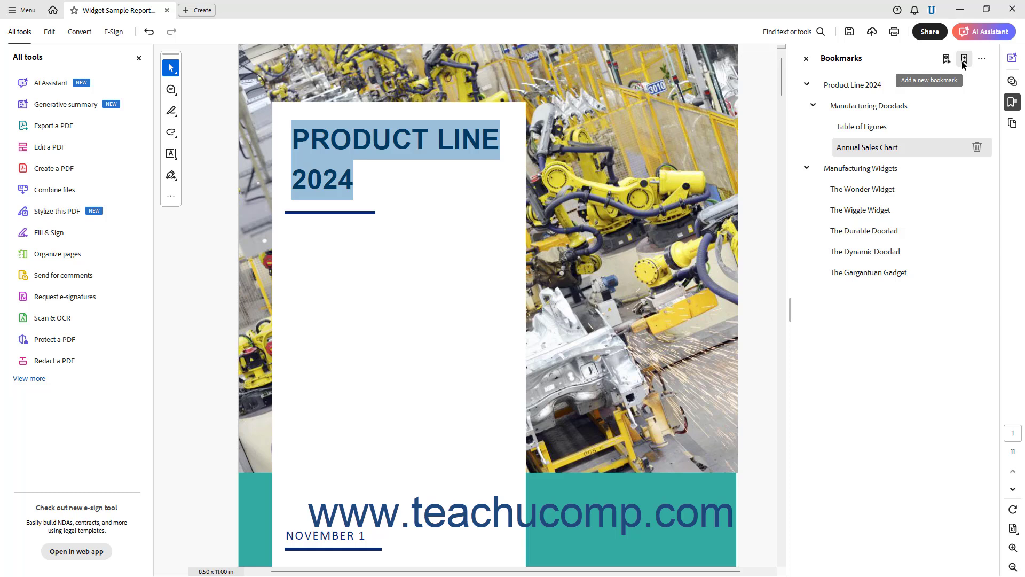
left_click(962, 60)
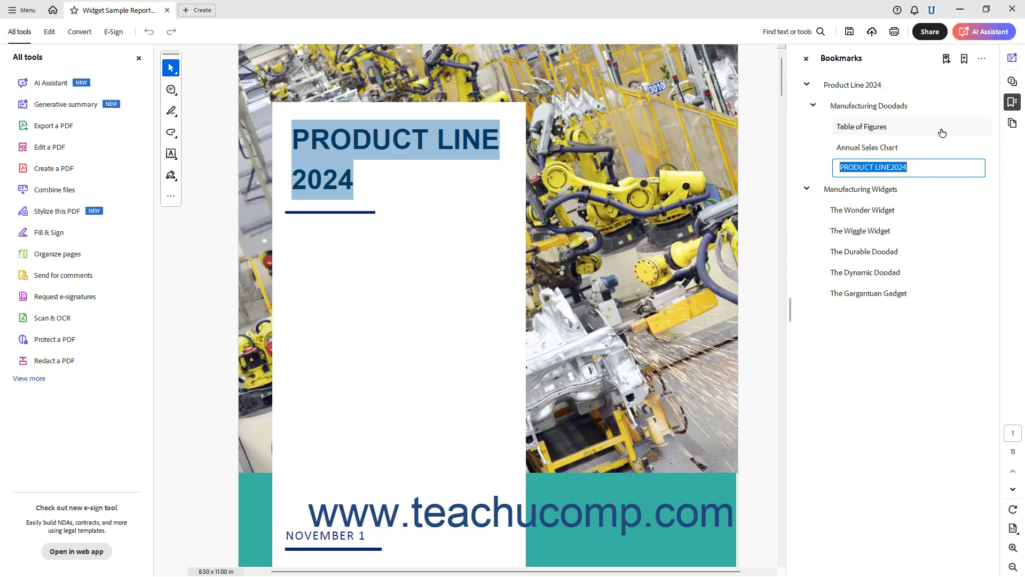
left_click(907, 167)
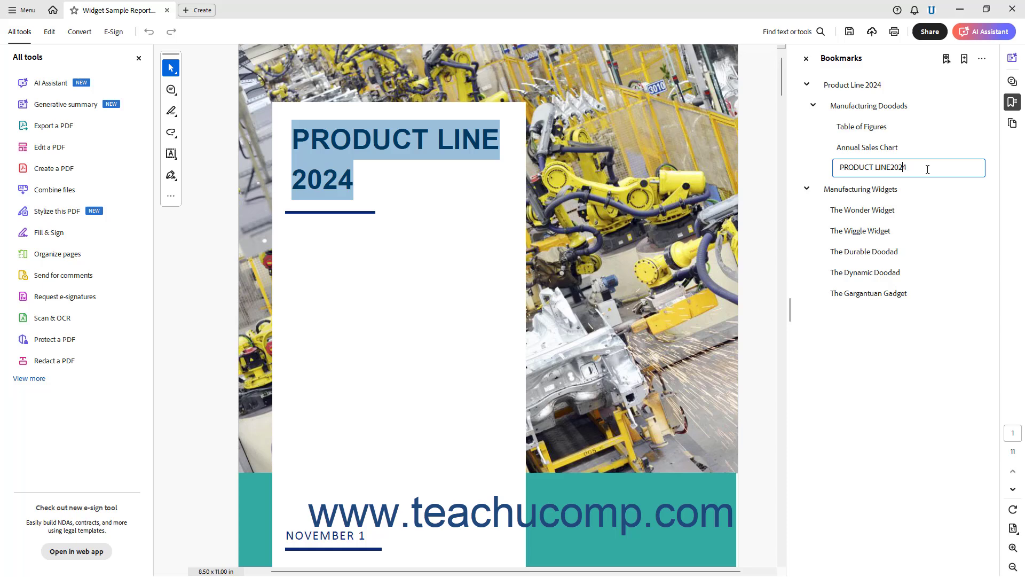
key("Return")
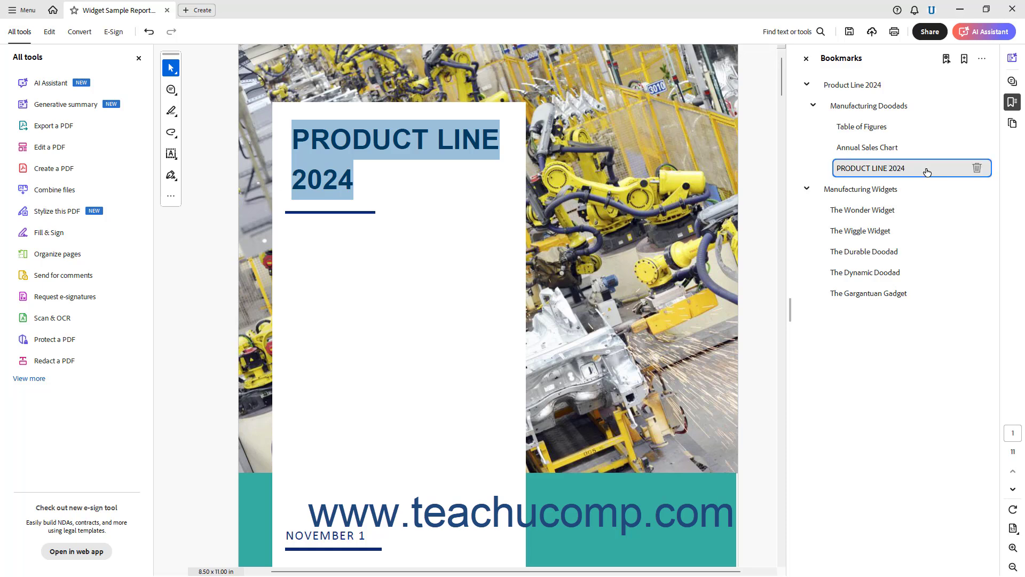
- Test the Annual Sales Chart and PRODUCT LINE 2024 bookmark links, then delete Annual Sales Chart
left_click(900, 152)
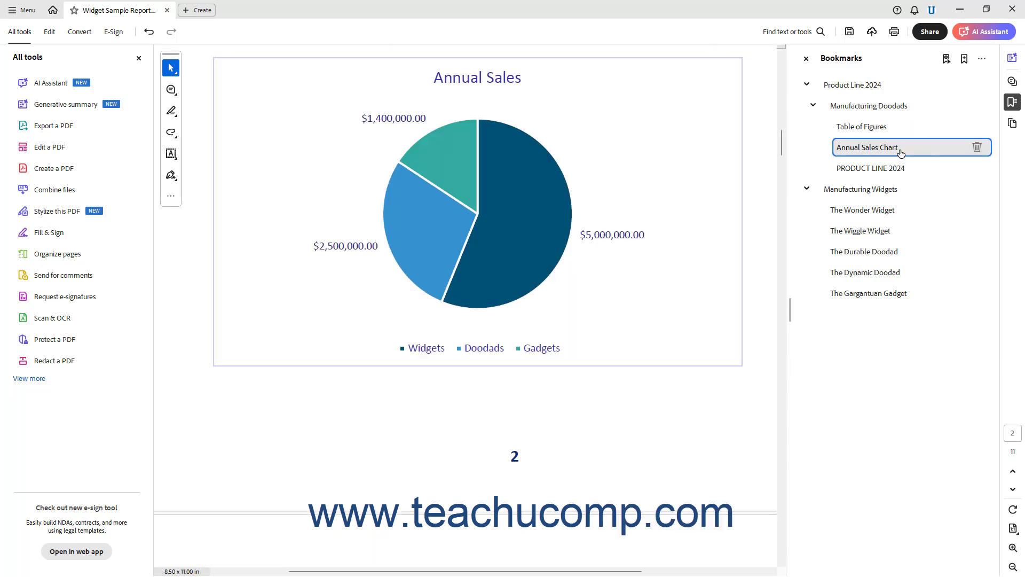
left_click(888, 170)
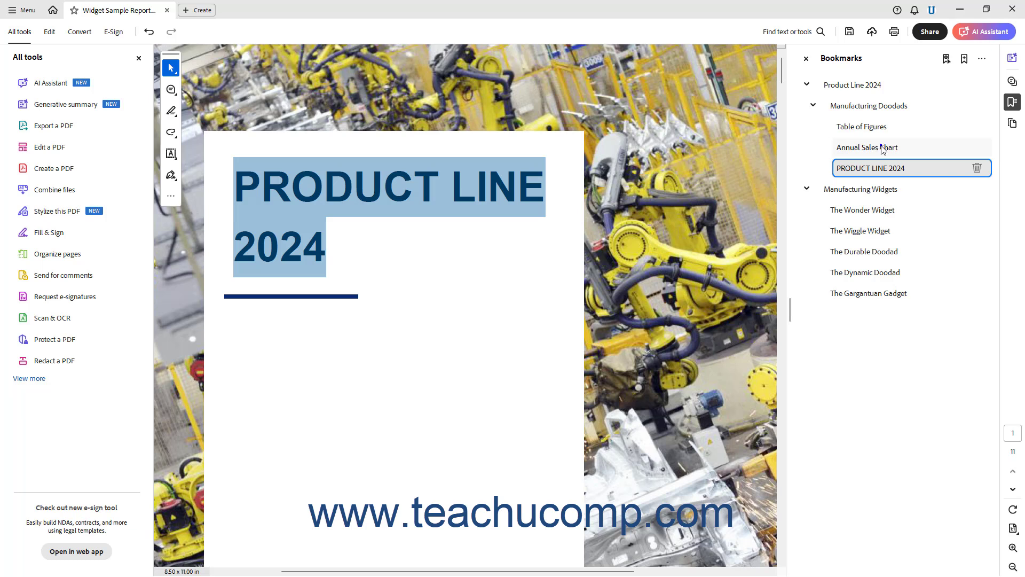
right_click(882, 148)
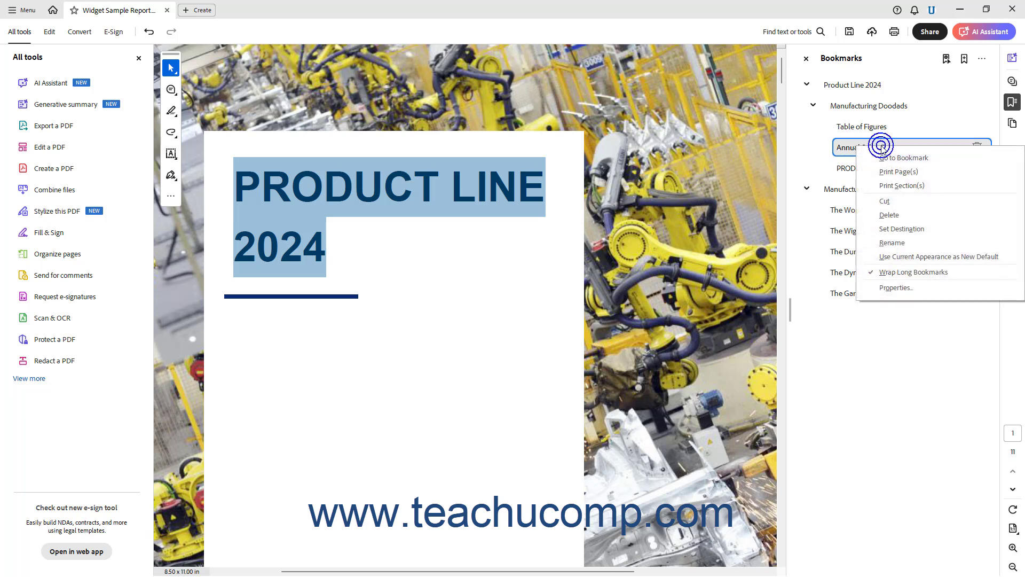
left_click(903, 216)
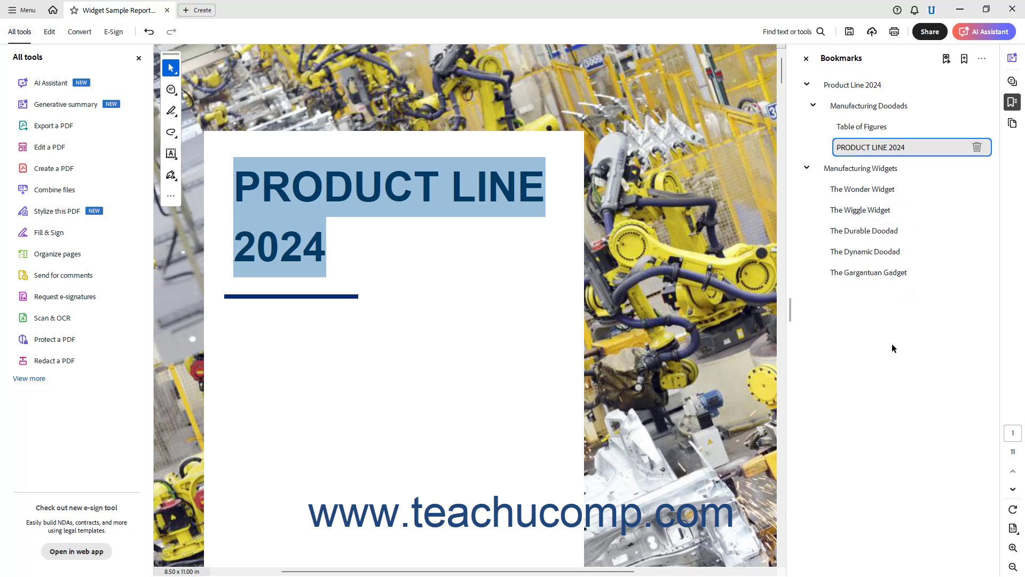